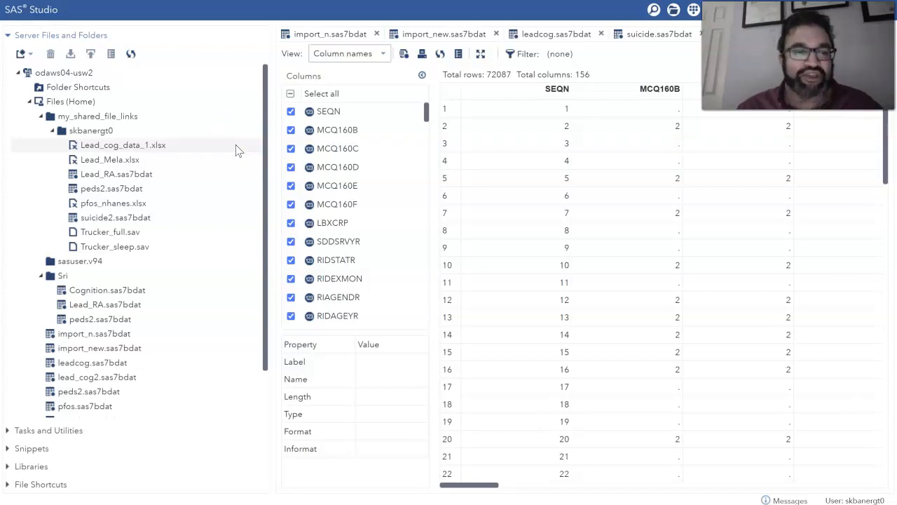
# Open the Table Analysis task from the Statistics task group
pyautogui.click(61, 431)
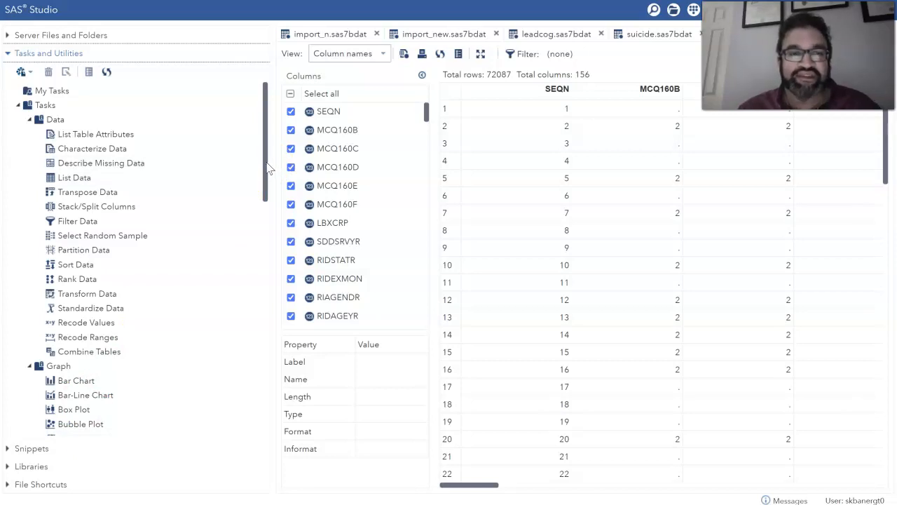
pyautogui.moveTo(268, 168); pyautogui.dragTo(258, 322)
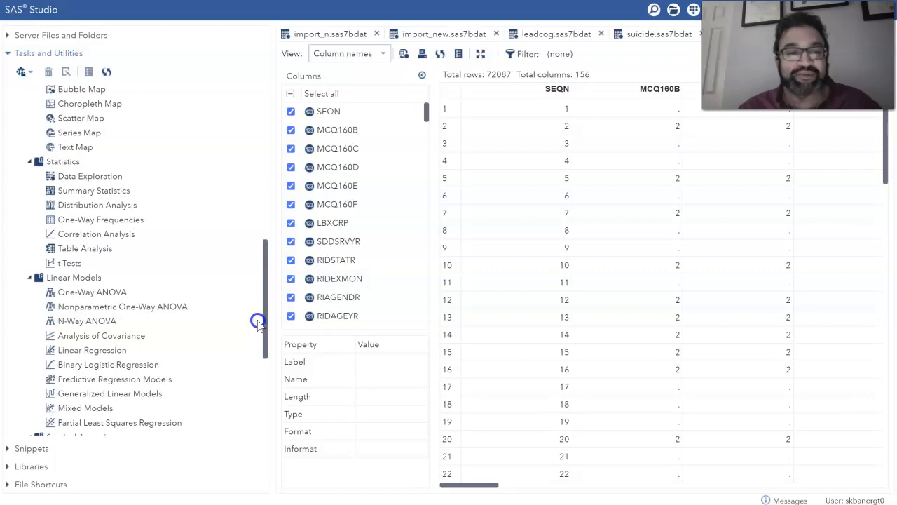
pyautogui.scroll(-1, 255, 321)
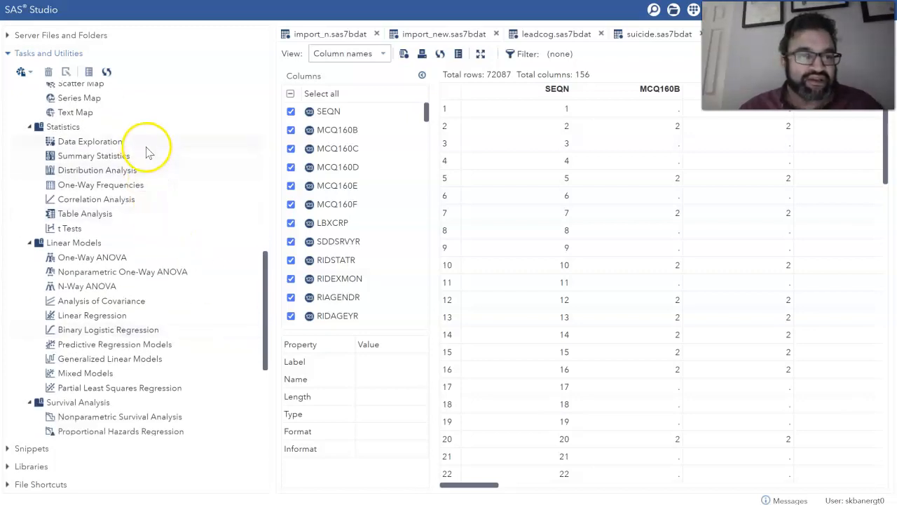
pyautogui.doubleClick(154, 219)
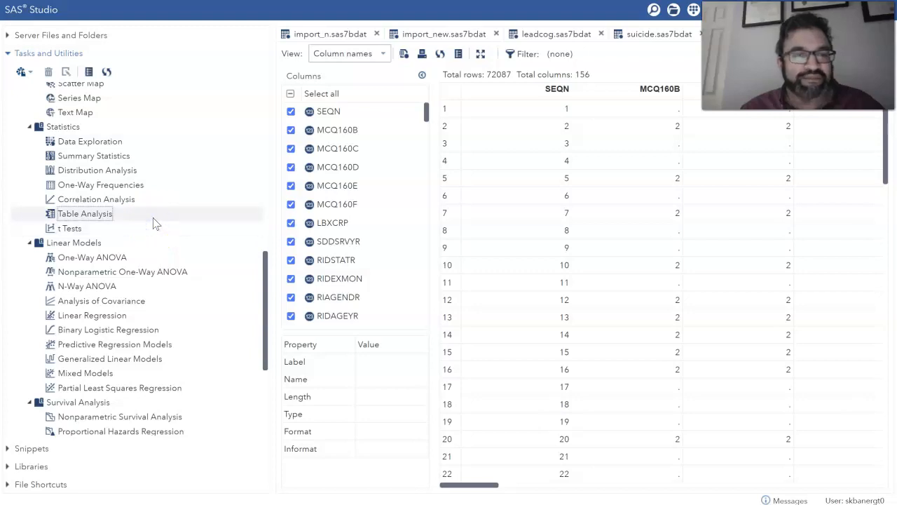
pyautogui.doubleClick(104, 221)
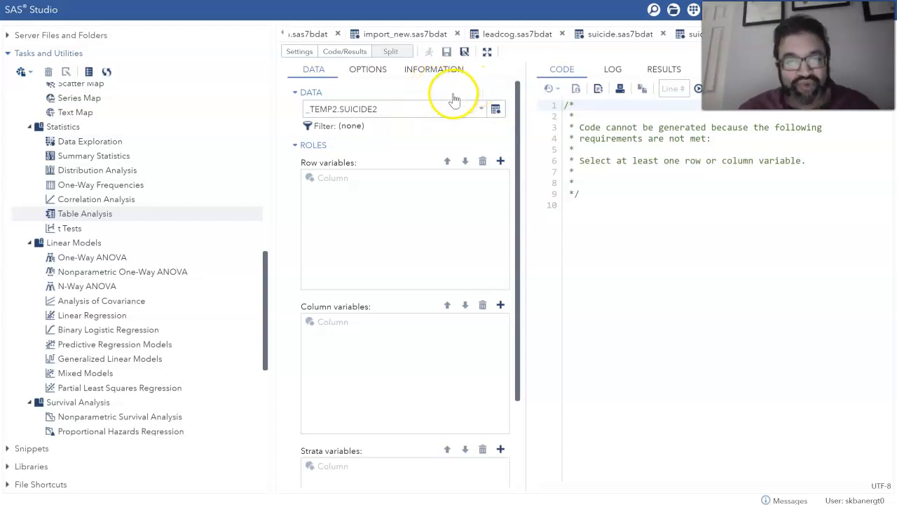
# Assign RIAGENDR as the row variable of the table analysis on _TEMP2.SUICIDE2
pyautogui.click(501, 162)
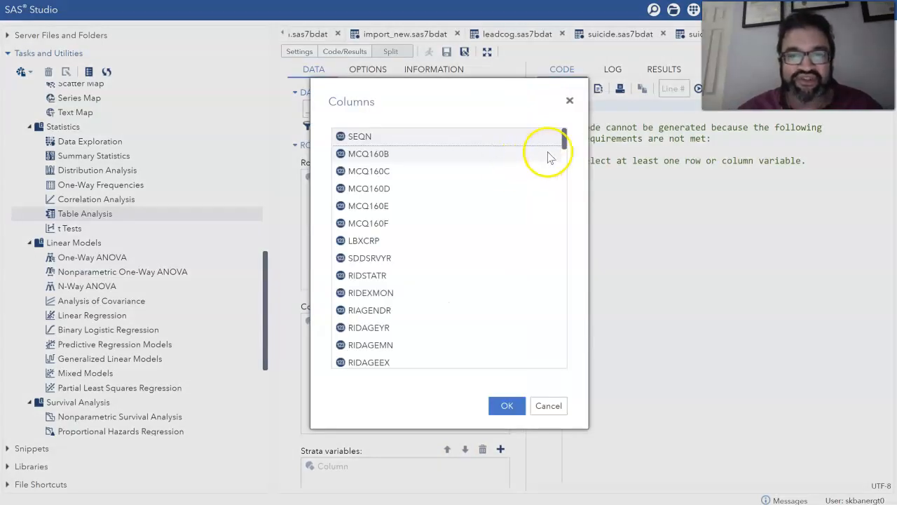
pyautogui.moveTo(562, 138); pyautogui.dragTo(564, 151)
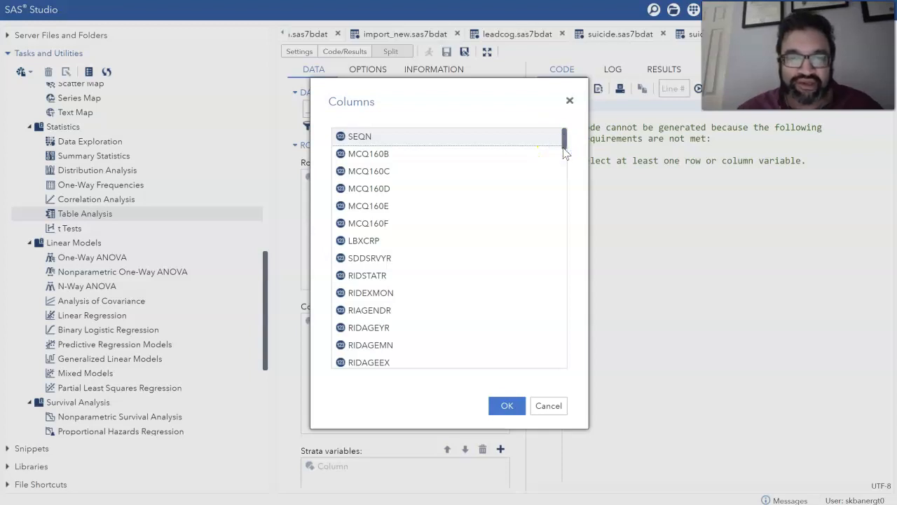
pyautogui.click(453, 315)
pyautogui.click(489, 361)
pyautogui.click(502, 404)
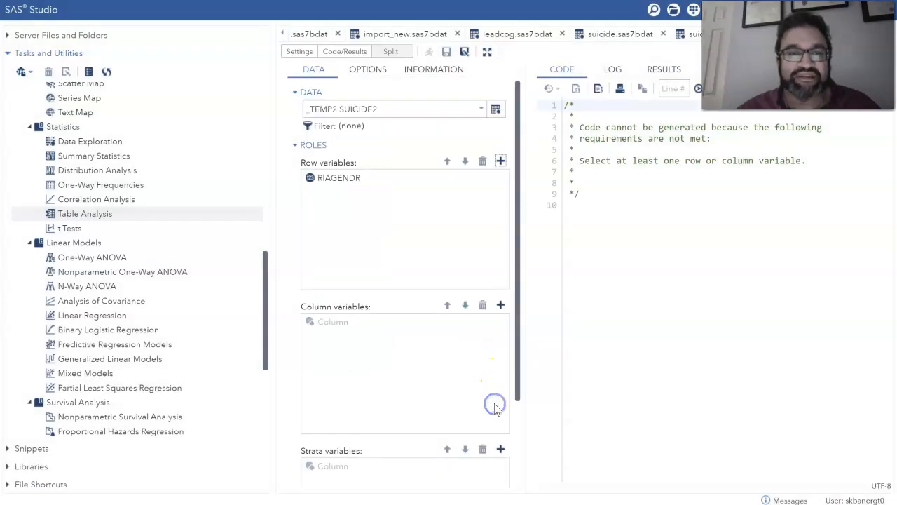
pyautogui.click(440, 360)
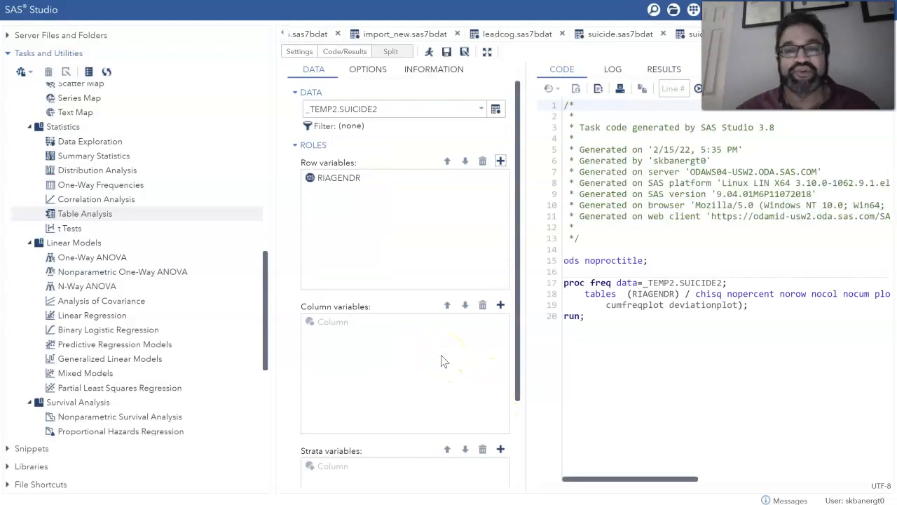
pyautogui.click(402, 267)
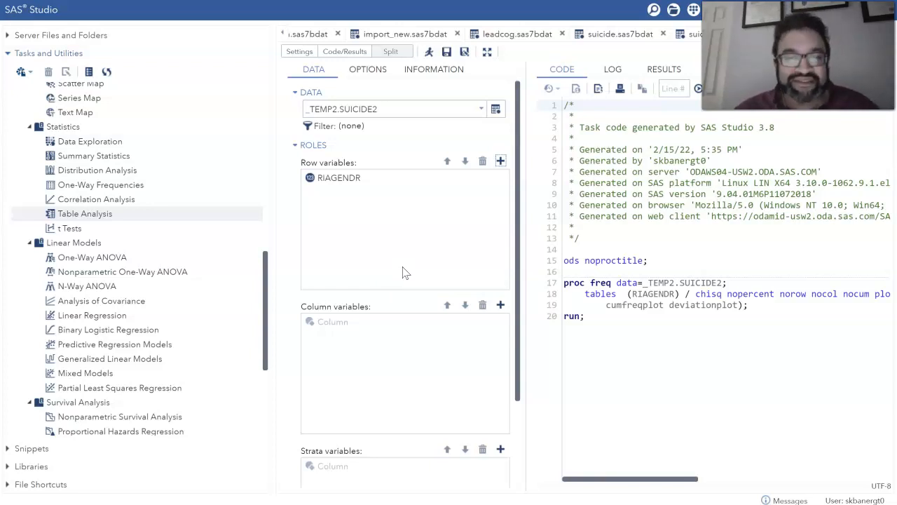
# Assign CVD as the column variable of the table analysis
pyautogui.click(501, 307)
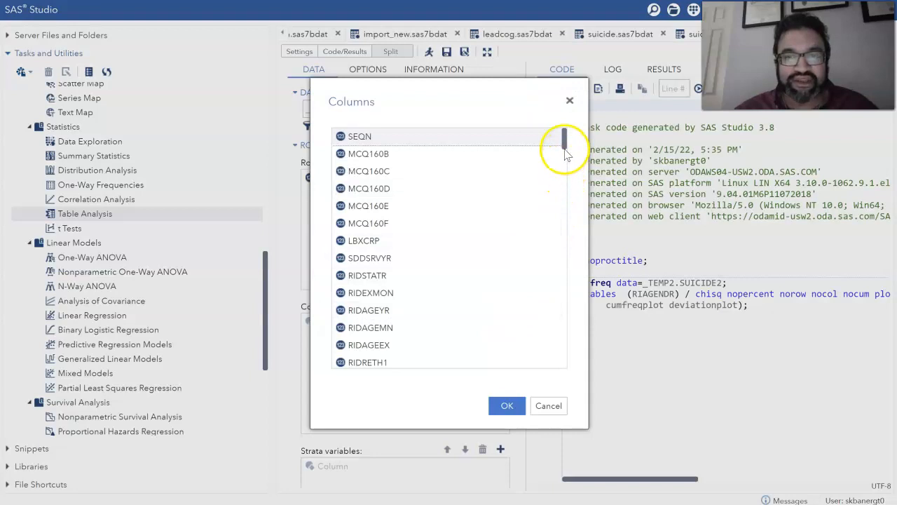
pyautogui.click(565, 151)
pyautogui.moveTo(565, 151); pyautogui.dragTo(562, 196)
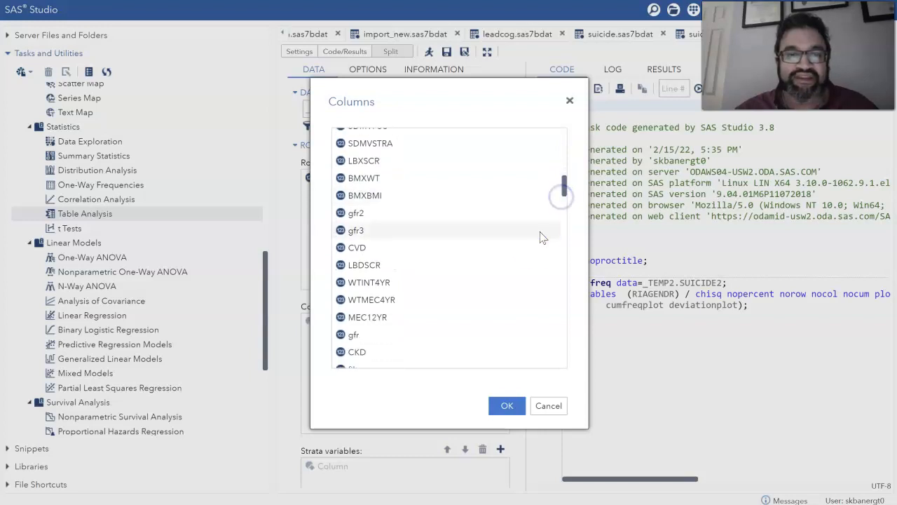
pyautogui.click(537, 246)
pyautogui.click(510, 407)
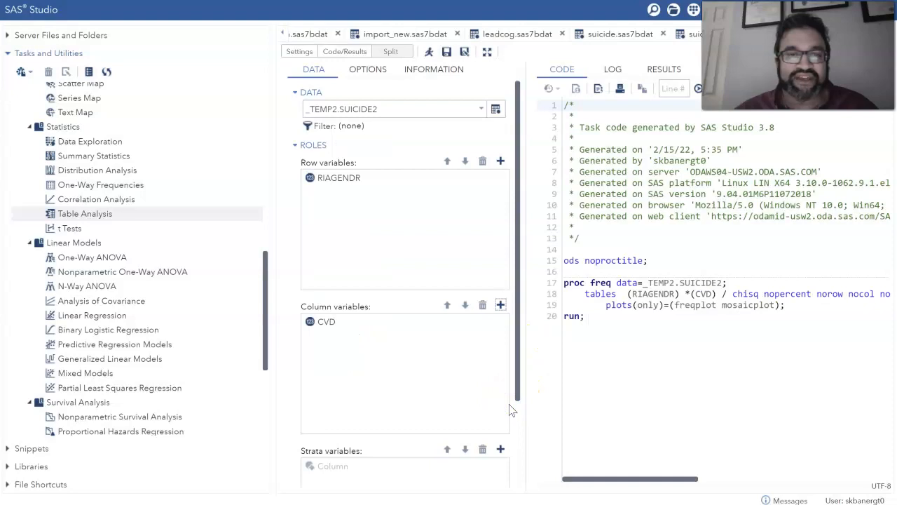
pyautogui.moveTo(519, 390); pyautogui.dragTo(531, 357)
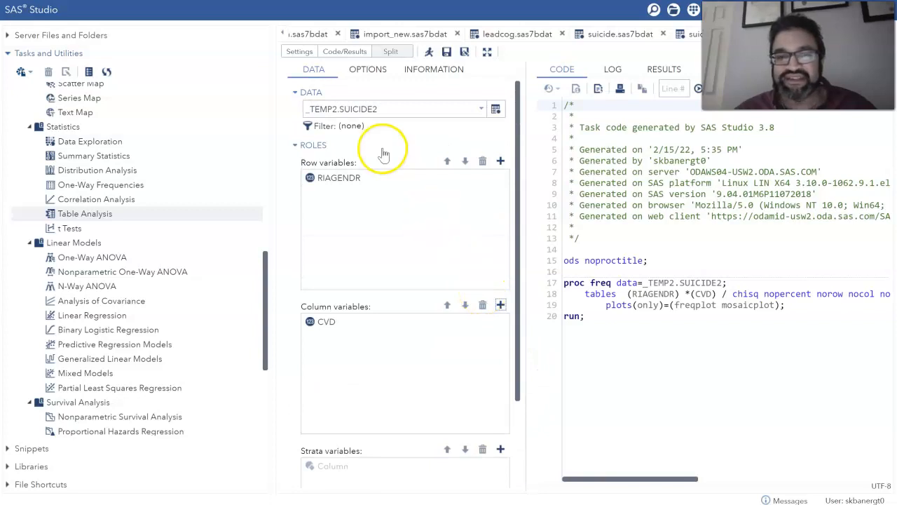
# Check the chisq and nopercent options in the generated PROC FREQ code and run the table analysis
pyautogui.click(733, 294)
pyautogui.moveTo(733, 294); pyautogui.dragTo(814, 294)
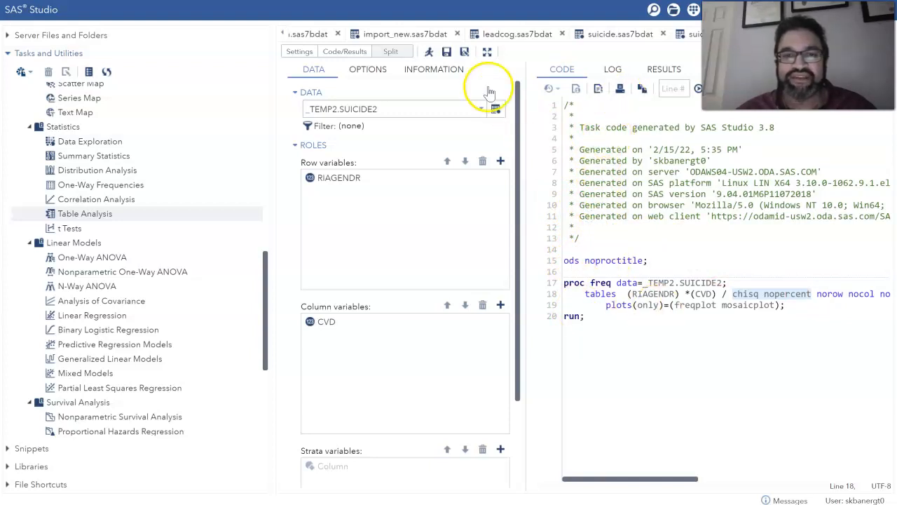
pyautogui.click(429, 52)
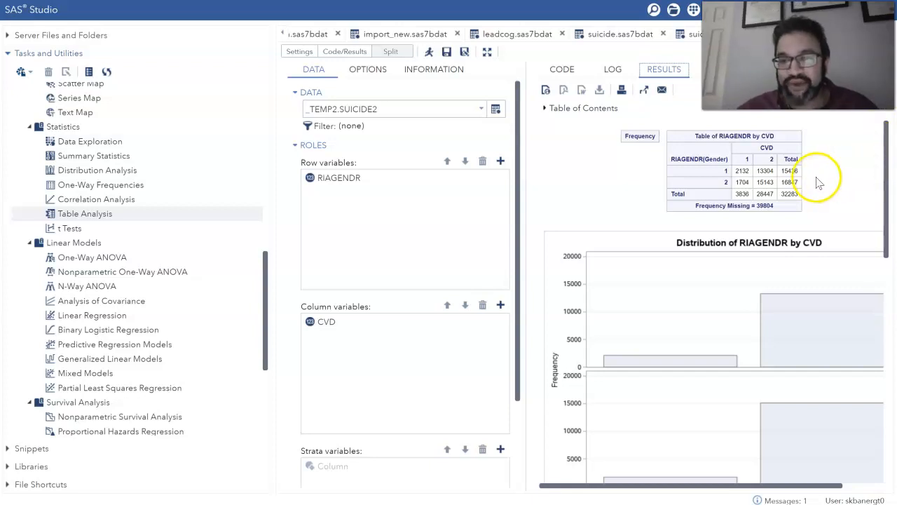
# Examine the frequency table, distribution plots, chi-square statistics and Fisher's exact test for RIAGENDR by CVD
pyautogui.click(886, 178)
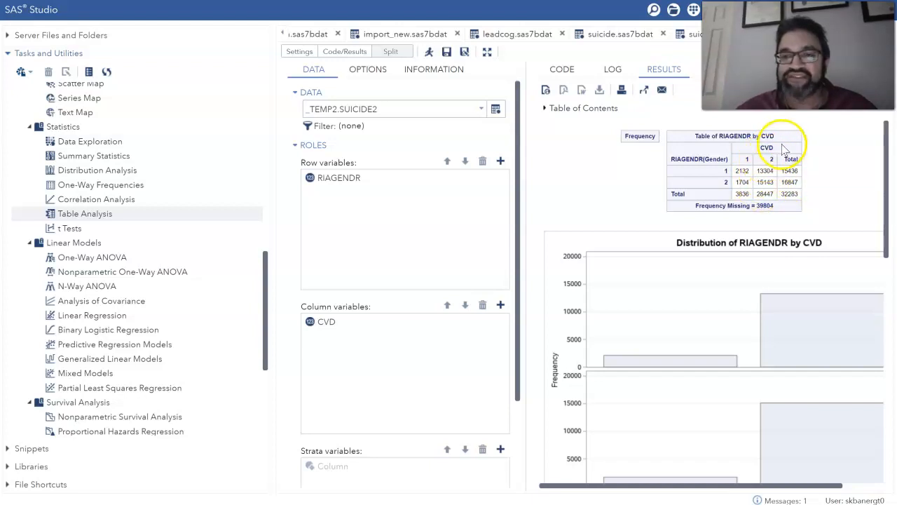
pyautogui.click(889, 180)
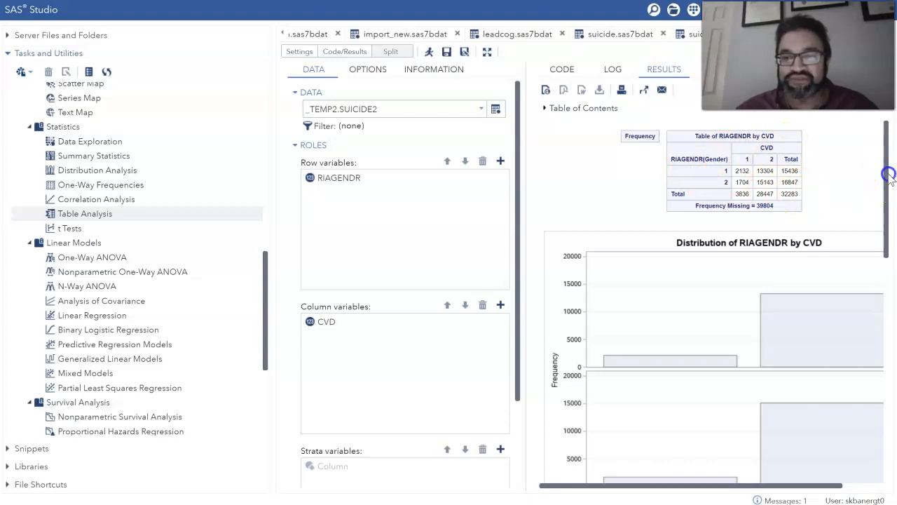
pyautogui.moveTo(889, 173); pyautogui.dragTo(895, 220)
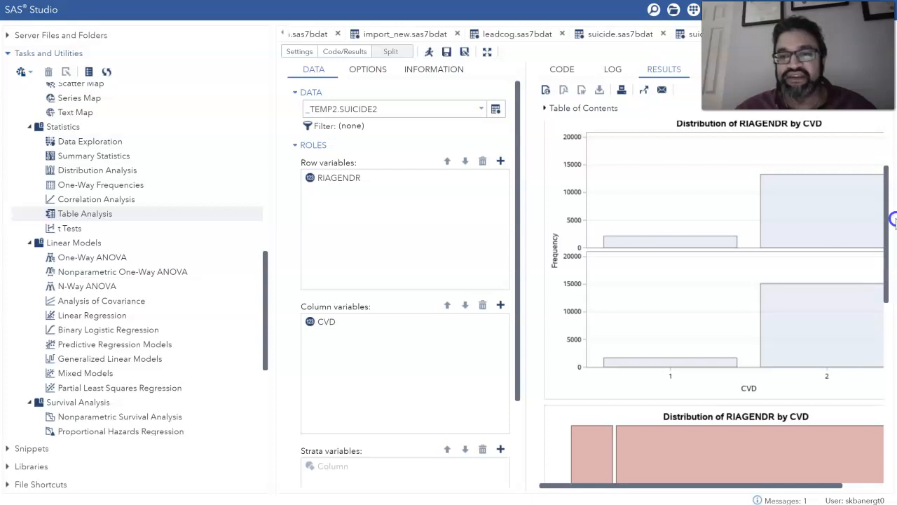
pyautogui.moveTo(894, 220); pyautogui.dragTo(892, 206)
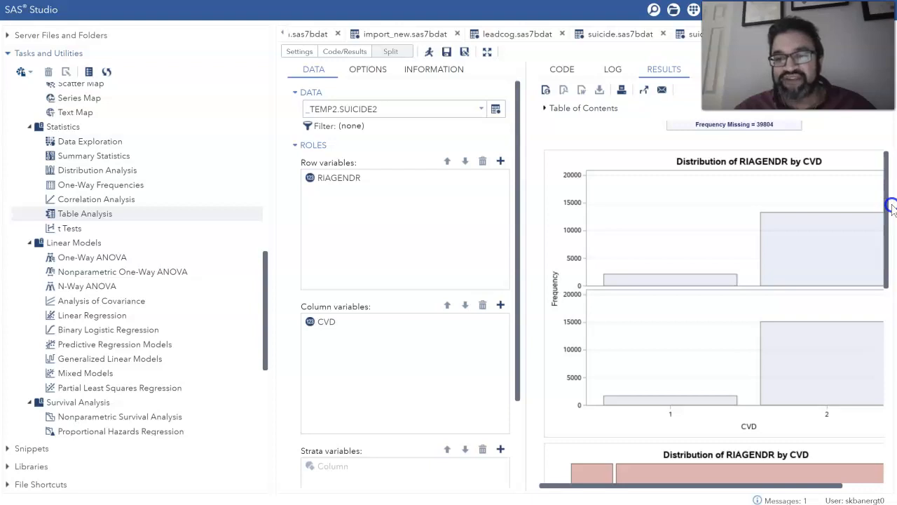
pyautogui.moveTo(891, 206); pyautogui.dragTo(895, 325)
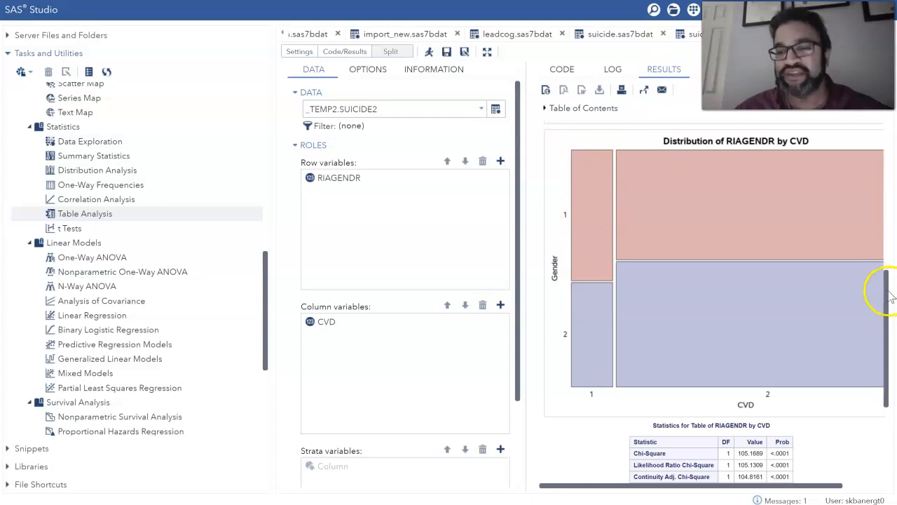
pyautogui.moveTo(887, 291); pyautogui.dragTo(893, 368)
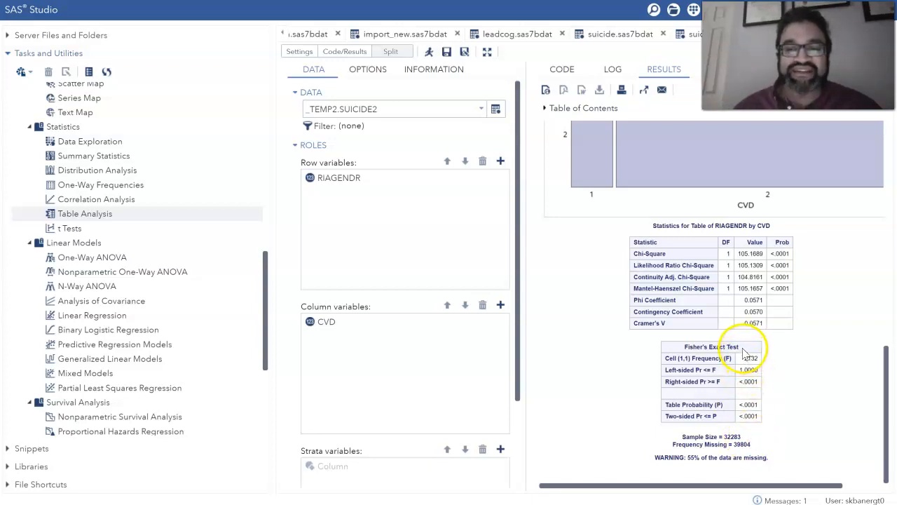
pyautogui.moveTo(726, 346); pyautogui.dragTo(686, 347)
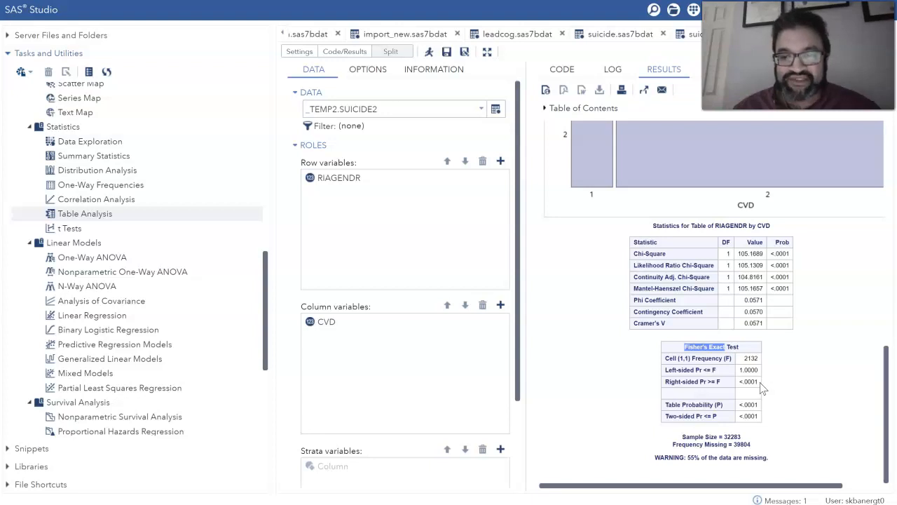
pyautogui.moveTo(762, 387); pyautogui.dragTo(732, 385)
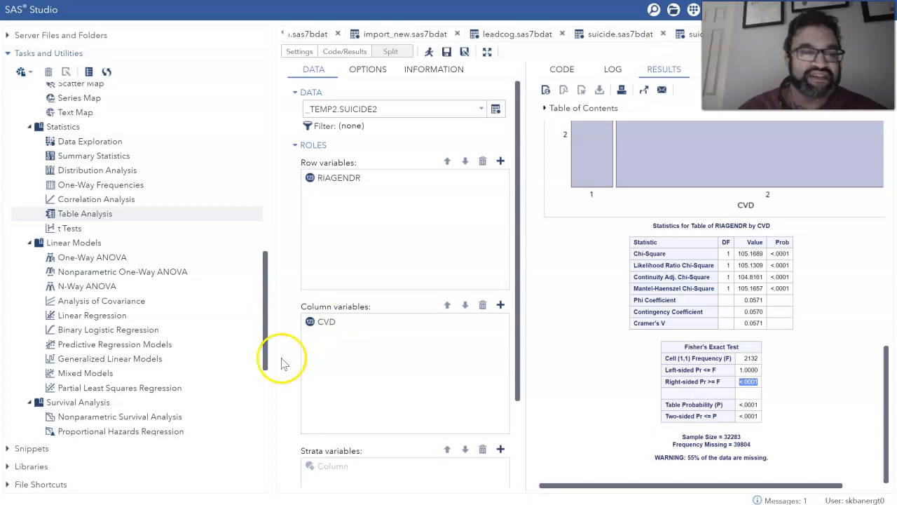
# Open the One-Way ANOVA task from Linear Models with _TEMP2.SUICIDE2 as its data table
pyautogui.doubleClick(141, 263)
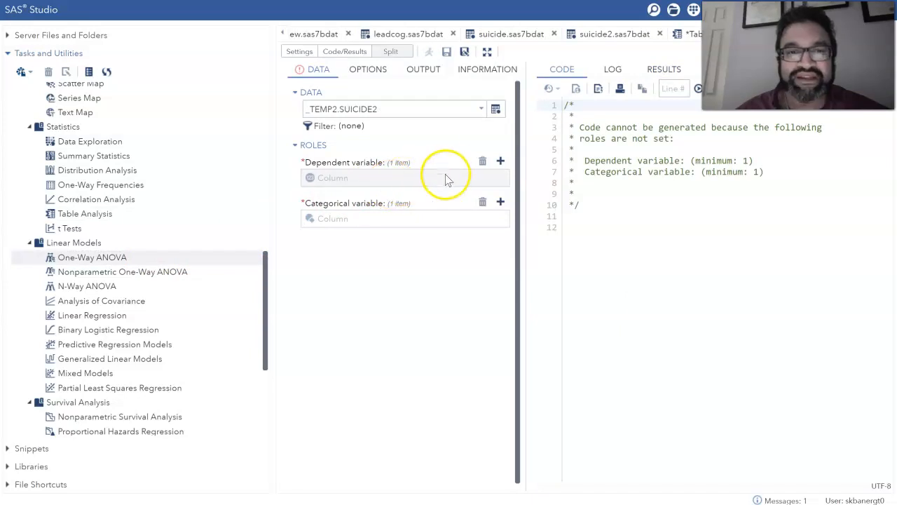
pyautogui.click(480, 109)
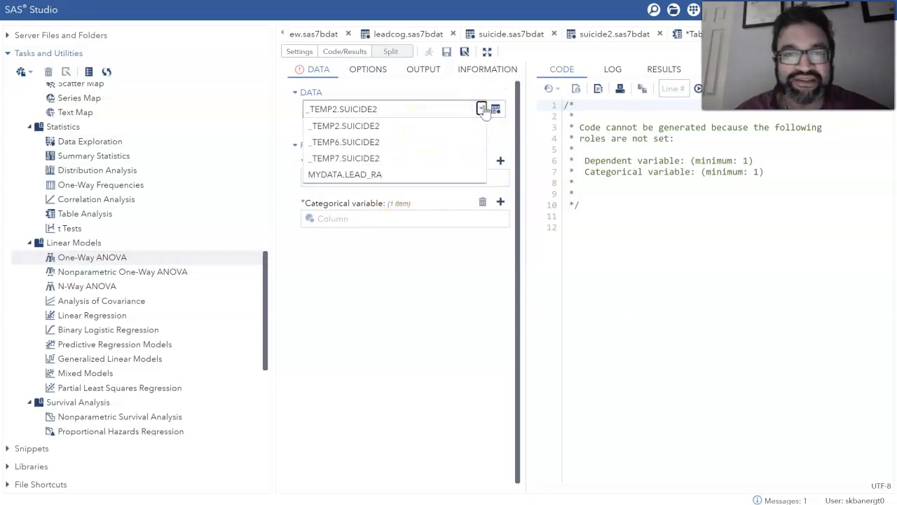
pyautogui.click(447, 130)
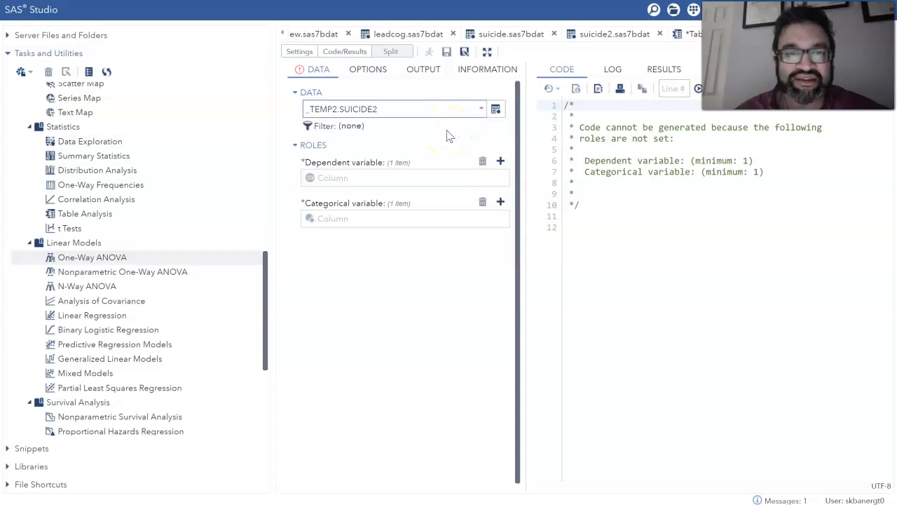
pyautogui.click(495, 109)
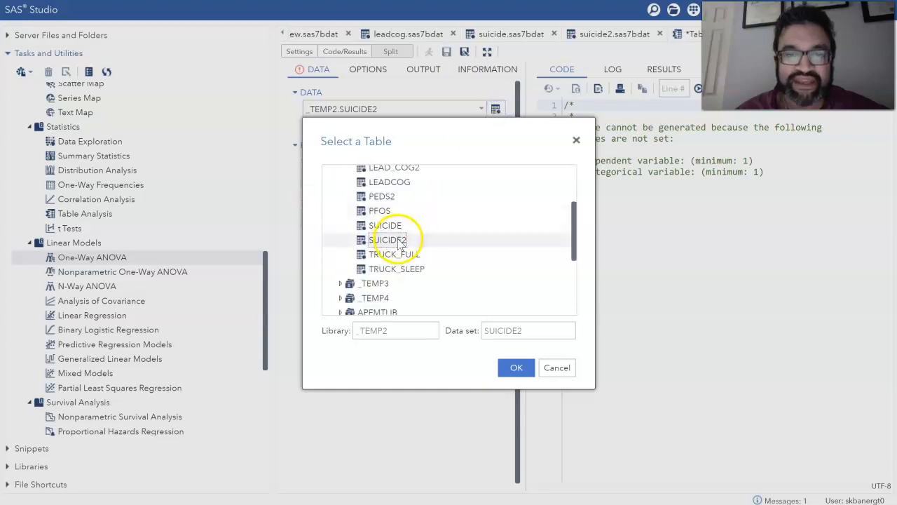
pyautogui.click(506, 366)
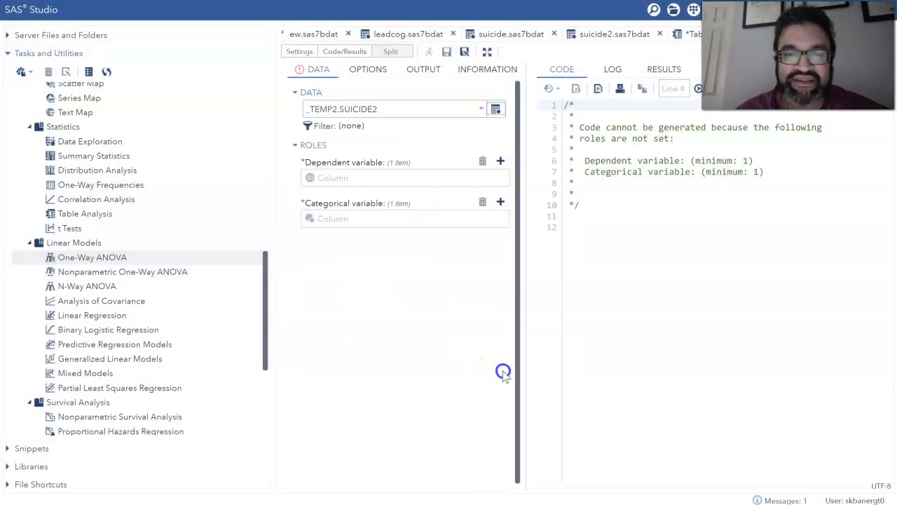
# Assign LBXCRP as the dependent variable of the one-way ANOVA
pyautogui.click(501, 161)
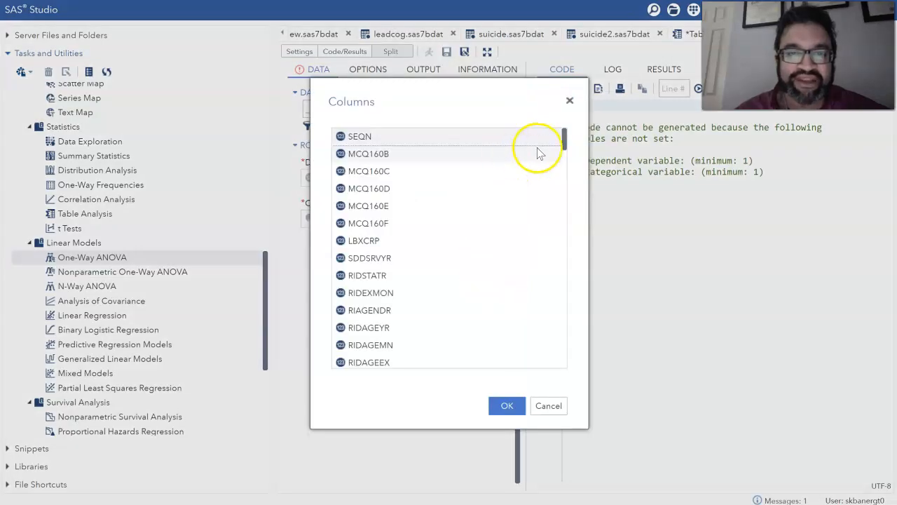
pyautogui.click(409, 244)
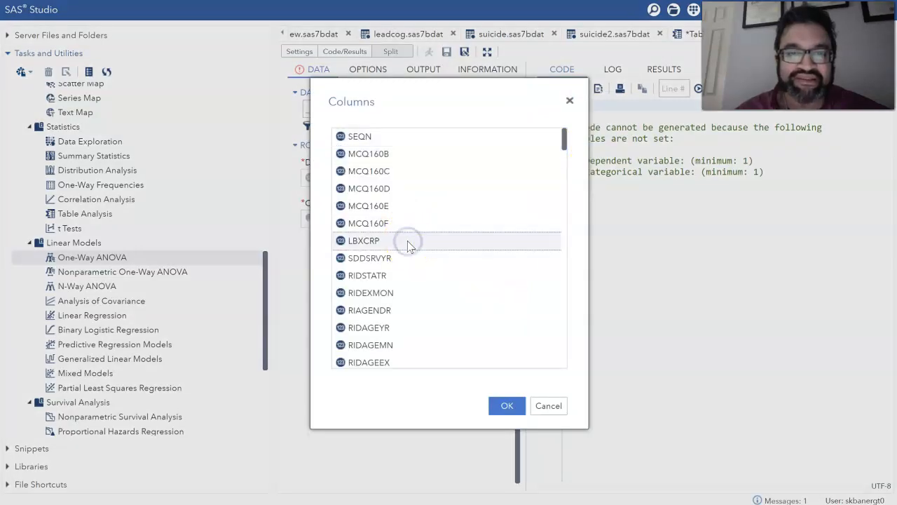
pyautogui.click(500, 407)
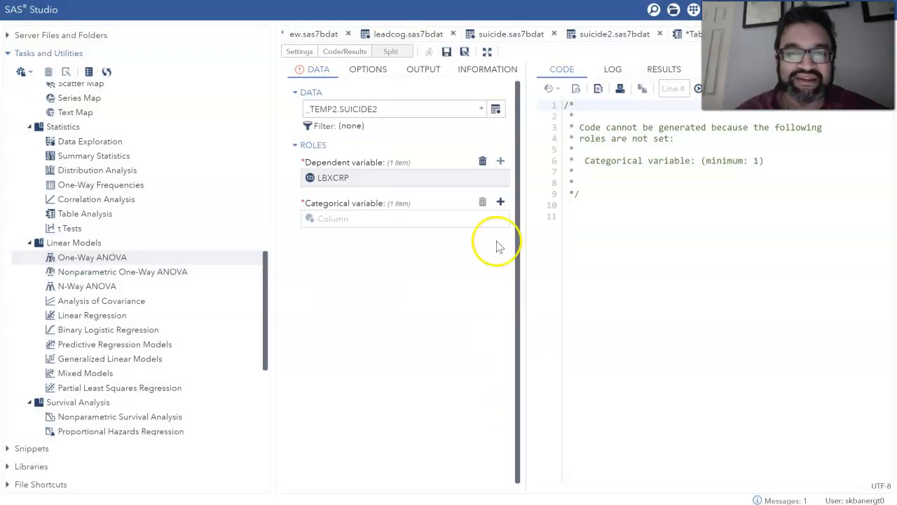
# Assign RIDRETH1 as the categorical variable and run the one-way ANOVA of LBXCRP
pyautogui.click(500, 203)
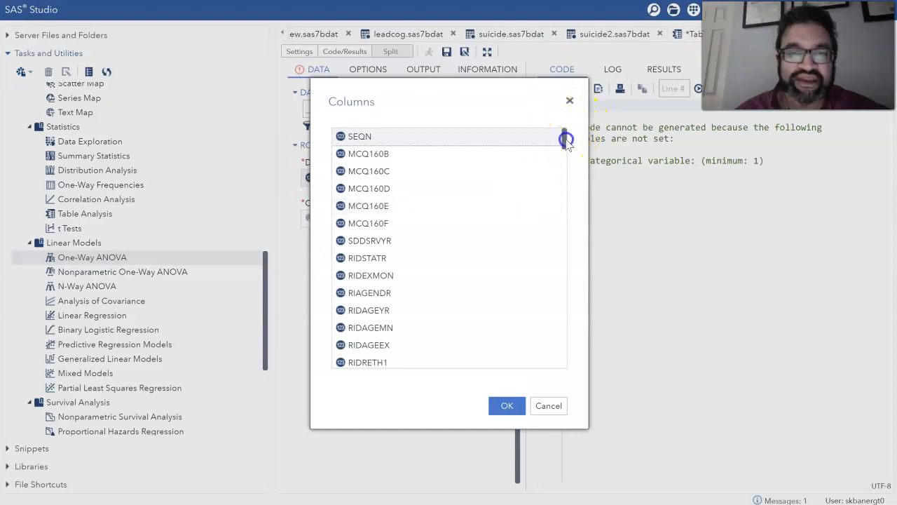
pyautogui.moveTo(565, 138); pyautogui.dragTo(567, 159)
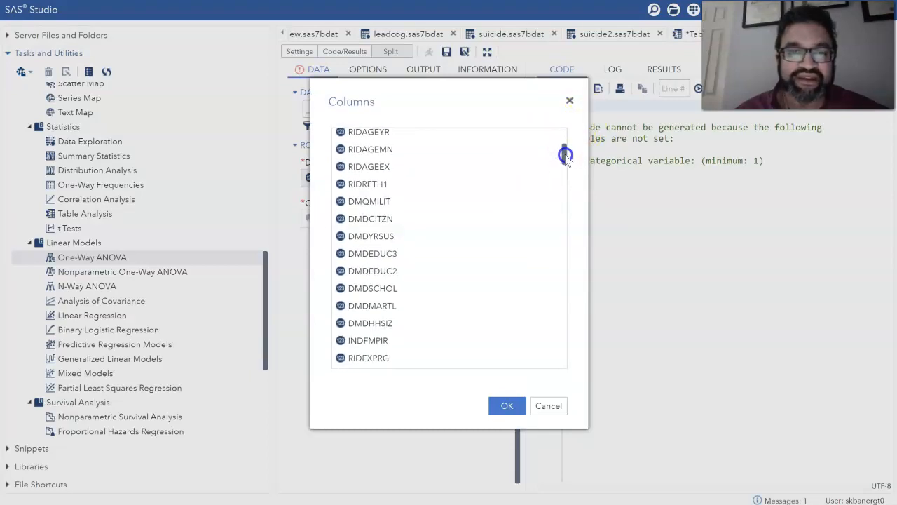
pyautogui.click(527, 184)
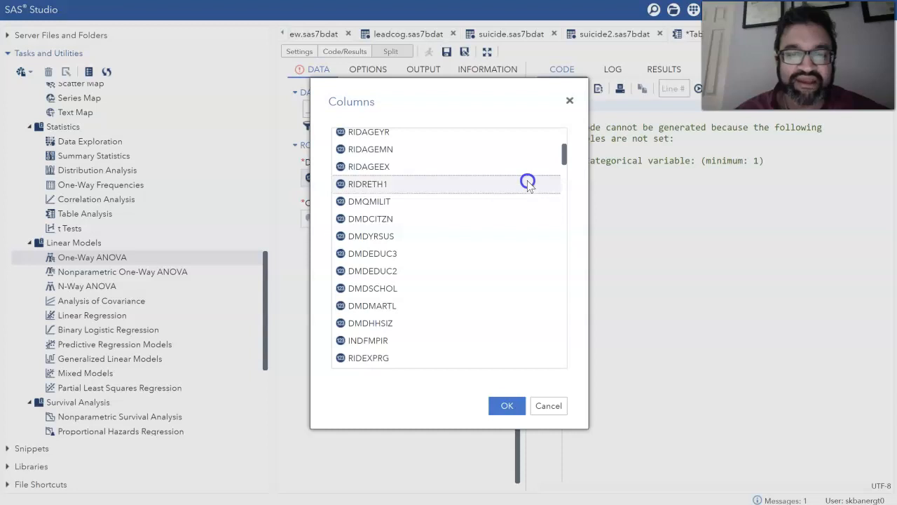
pyautogui.click(509, 407)
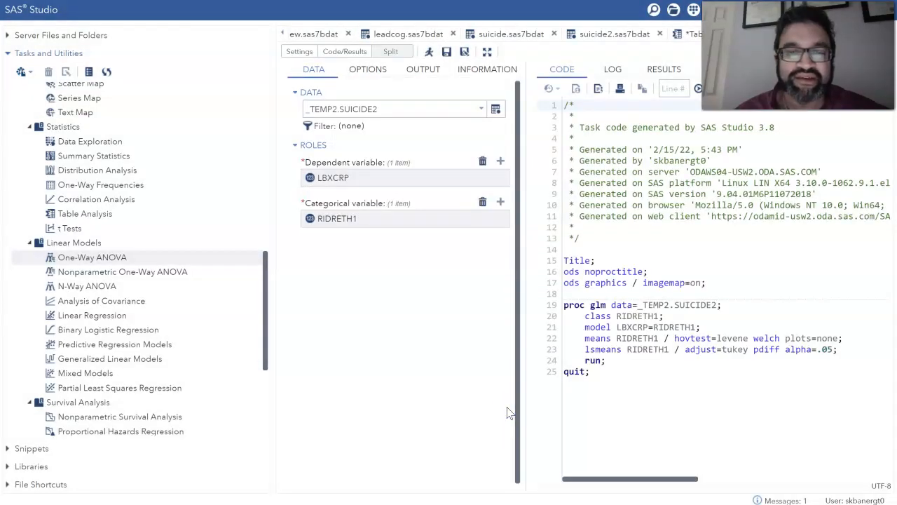
pyautogui.press('F3')
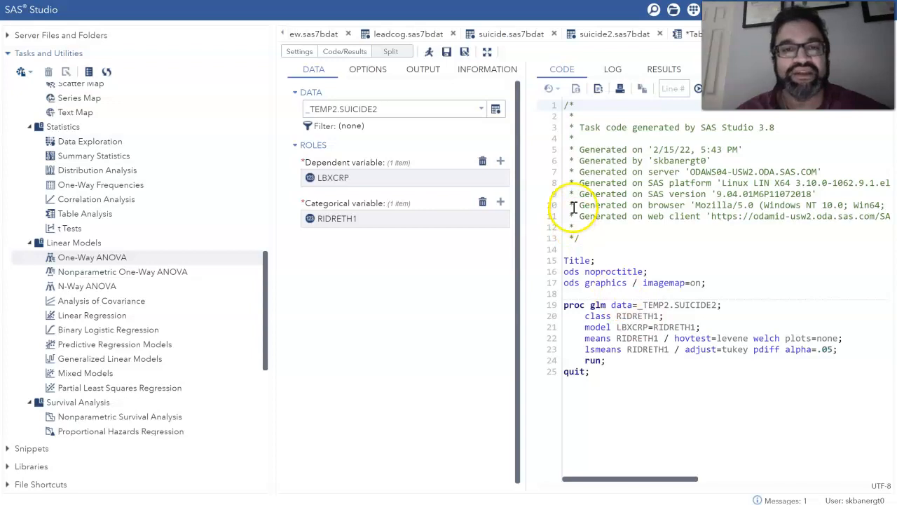
pyautogui.click(433, 54)
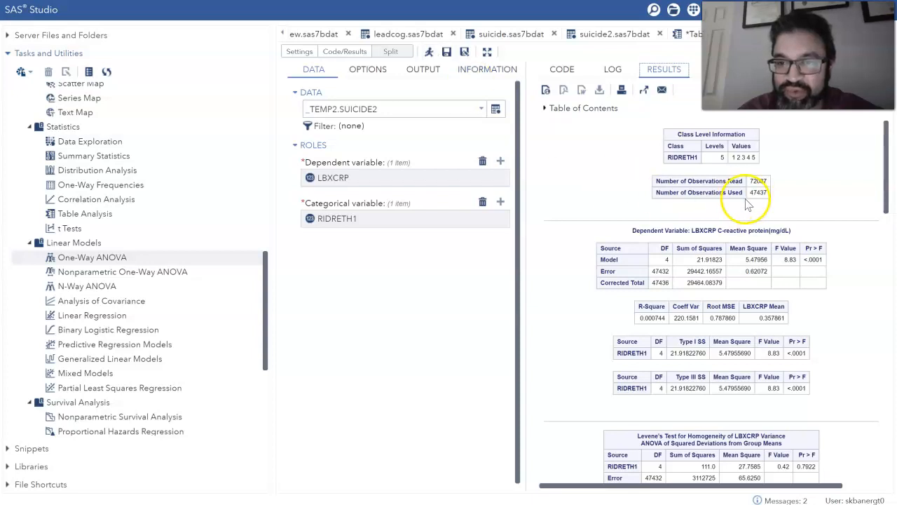
# Examine the overall ANOVA table for LBXCRP and highlight the model's Pr > F value
pyautogui.moveTo(885, 176); pyautogui.dragTo(886, 187)
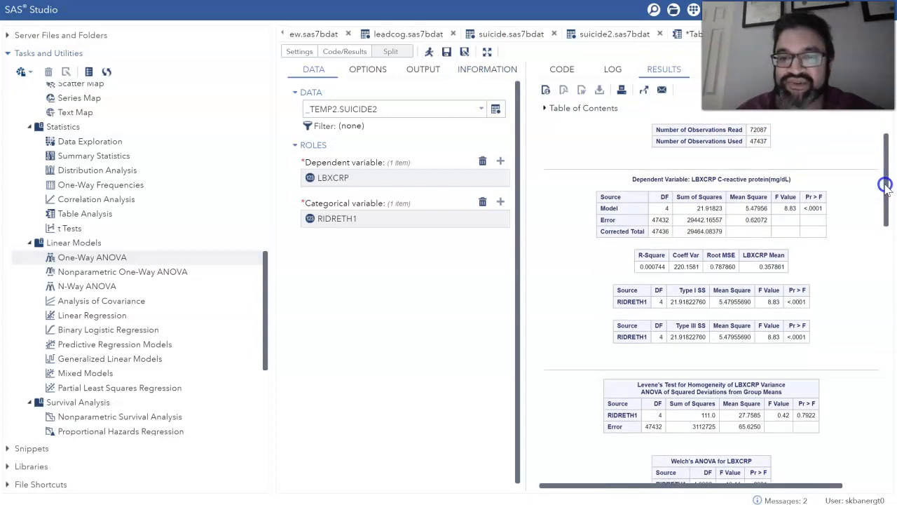
pyautogui.scroll(-1, 883, 193)
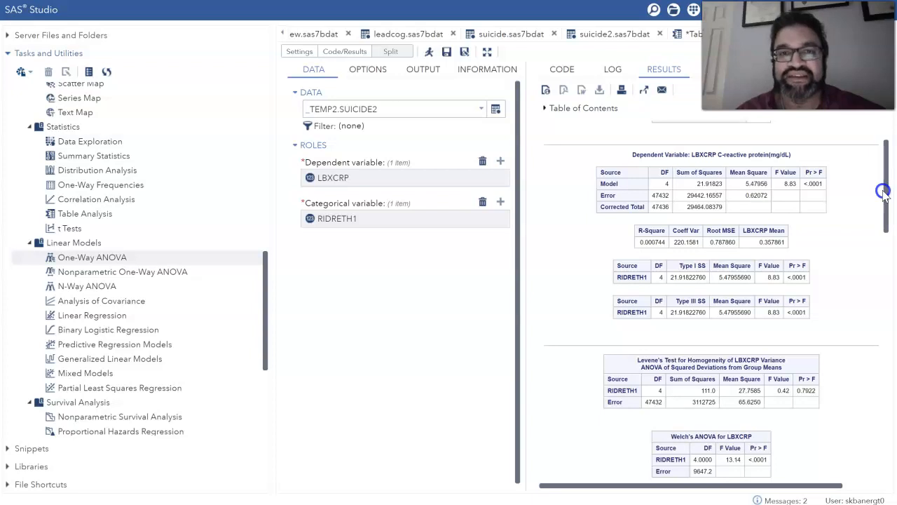
pyautogui.moveTo(883, 191); pyautogui.dragTo(883, 192)
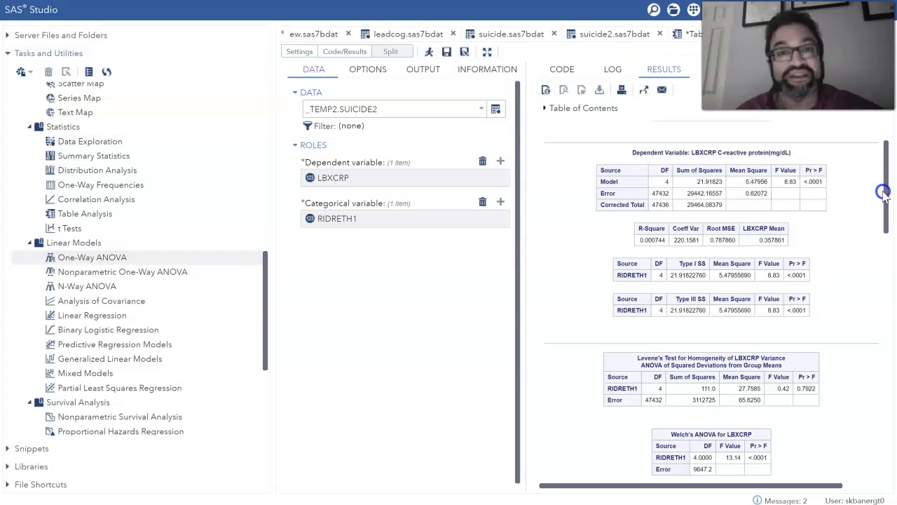
pyautogui.moveTo(883, 192); pyautogui.dragTo(883, 192)
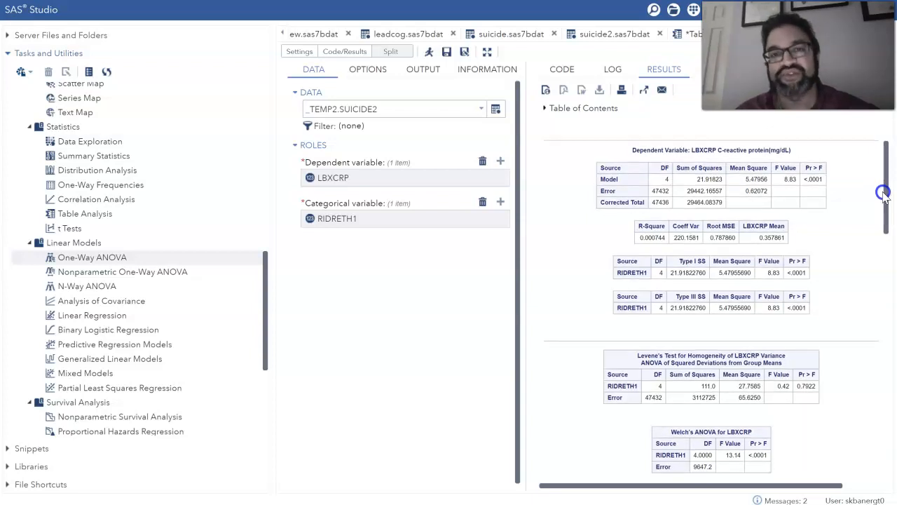
pyautogui.moveTo(883, 192); pyautogui.dragTo(883, 194)
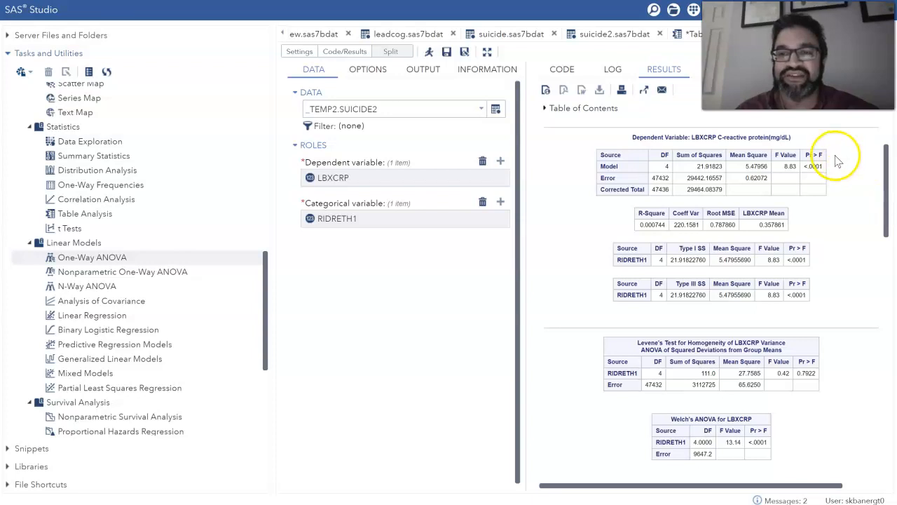
pyautogui.moveTo(823, 169); pyautogui.dragTo(806, 174)
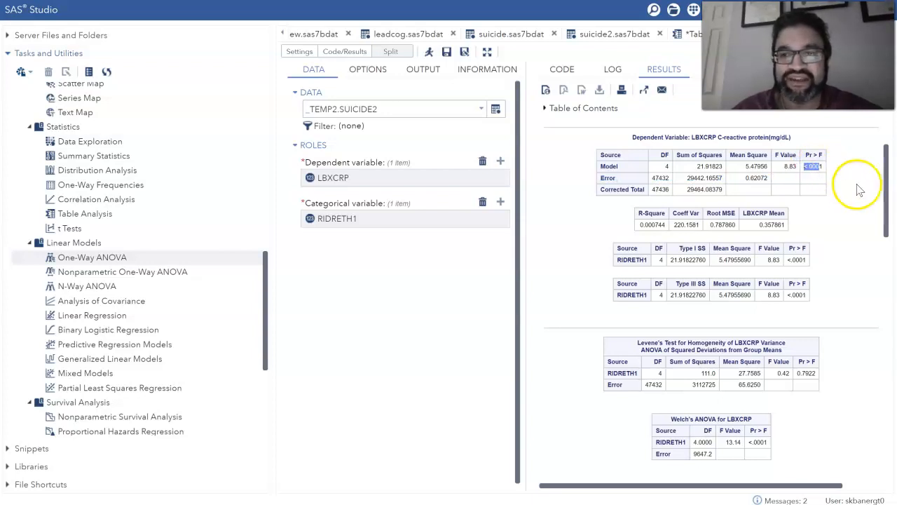
# Review the Tukey-adjusted pairwise comparisons of the RIDRETH1 levels and recheck the overall model's significance value
pyautogui.moveTo(883, 176); pyautogui.dragTo(884, 310)
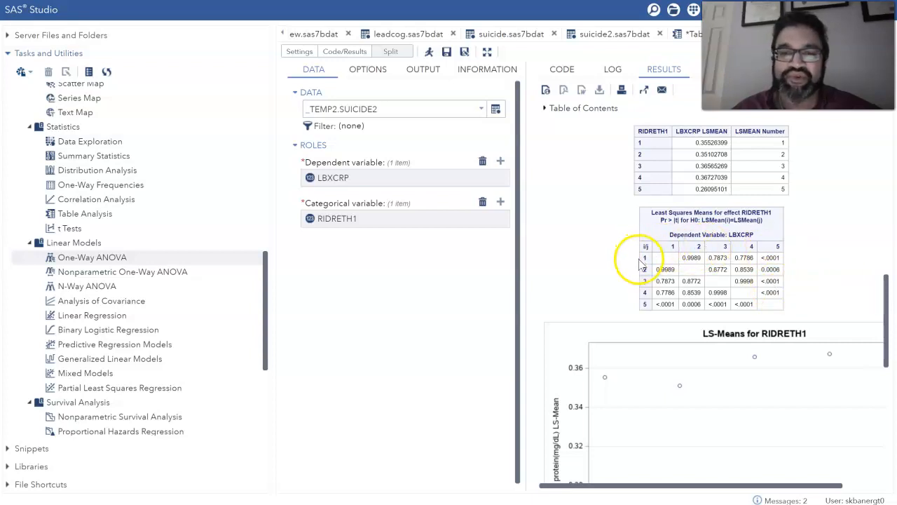
pyautogui.click(699, 247)
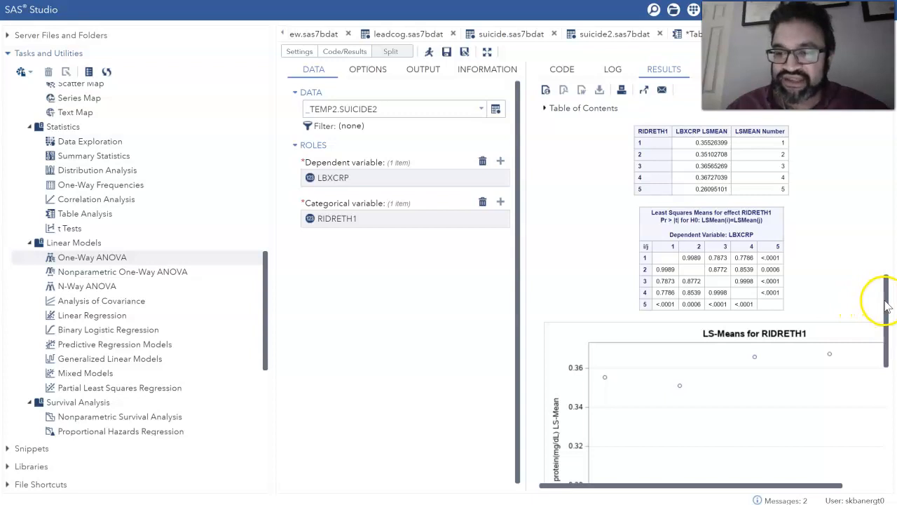
pyautogui.moveTo(883, 302); pyautogui.dragTo(892, 248)
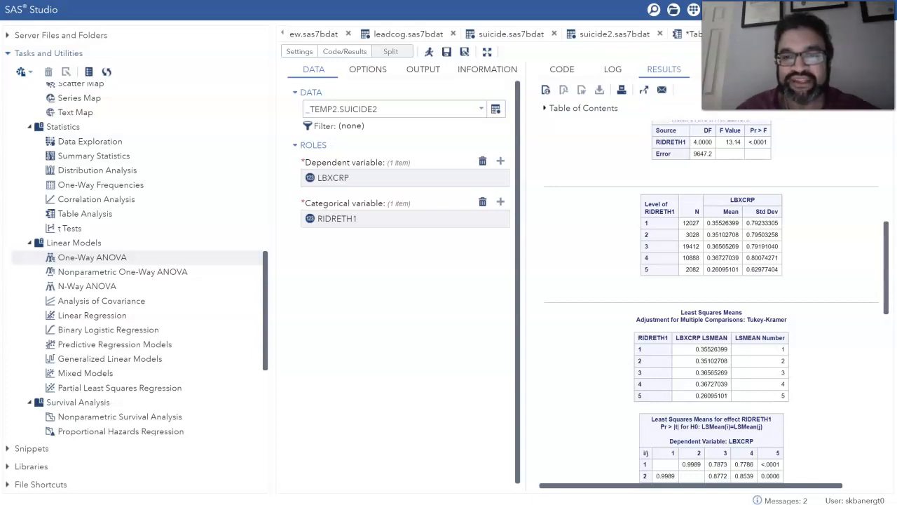
pyautogui.moveTo(889, 246); pyautogui.dragTo(893, 157)
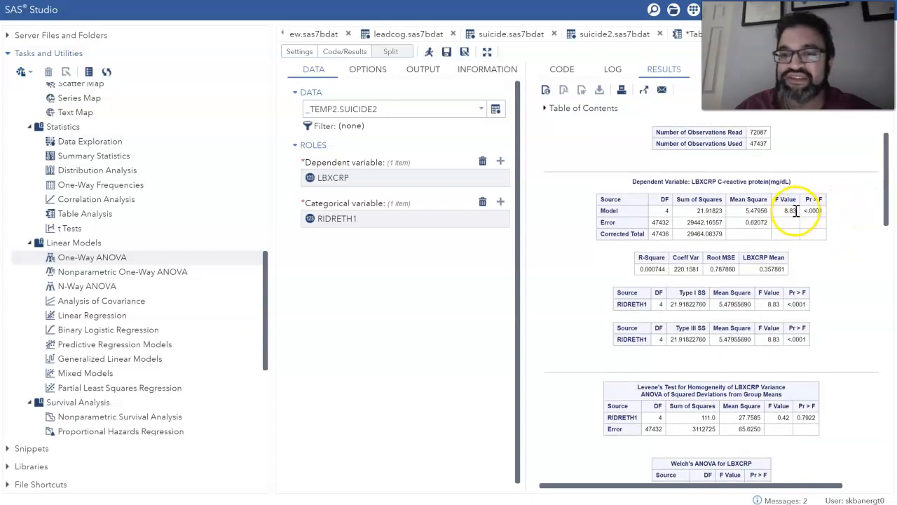
pyautogui.moveTo(785, 210); pyautogui.dragTo(824, 210)
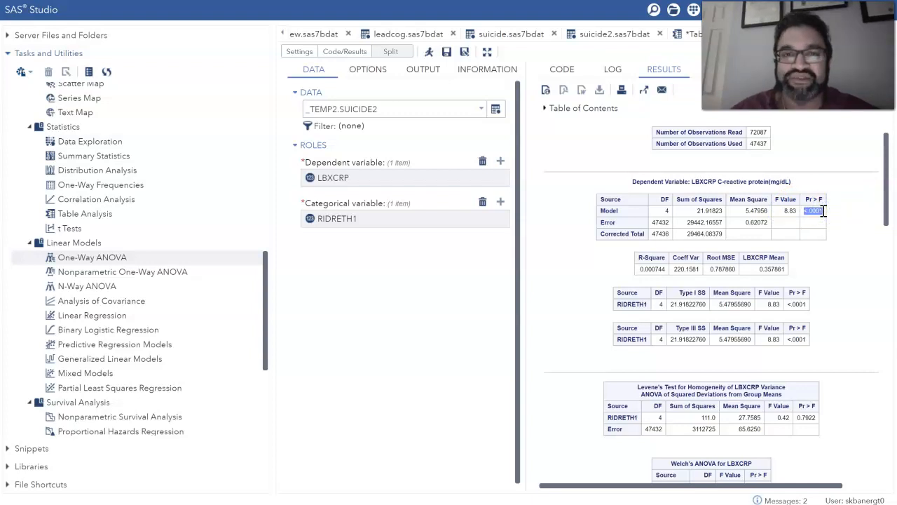